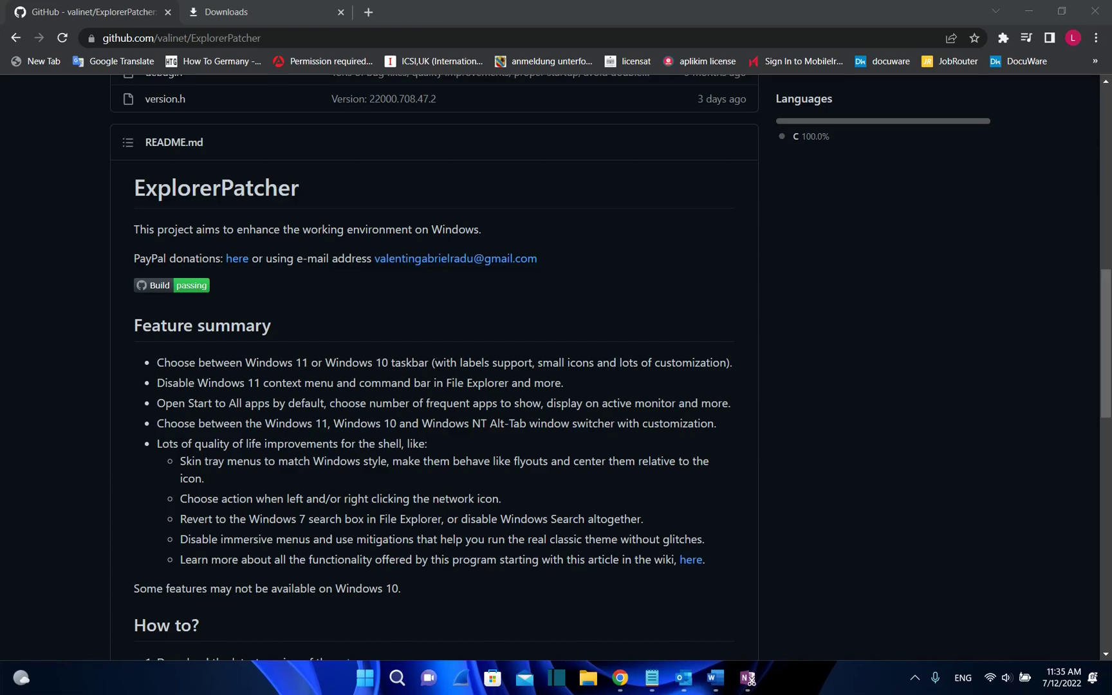
Step: Scroll up and down the ExplorerPatcher GitHub README to review its features and instructions
scroll(540, 491, "down", 2)
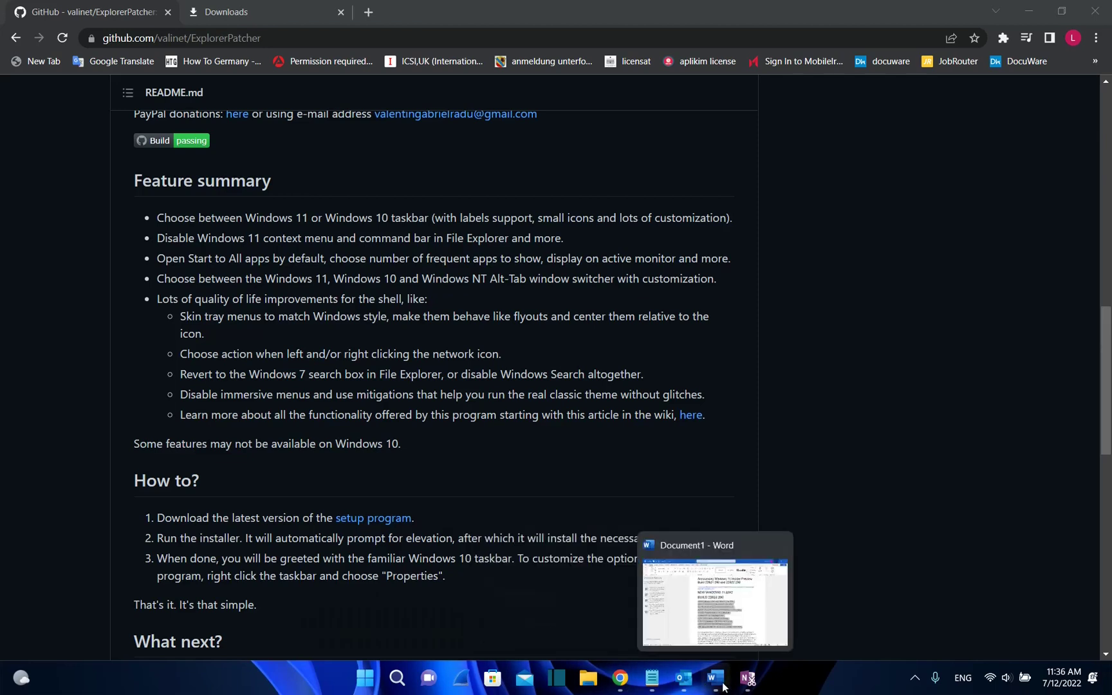
mouse_move(625, 685)
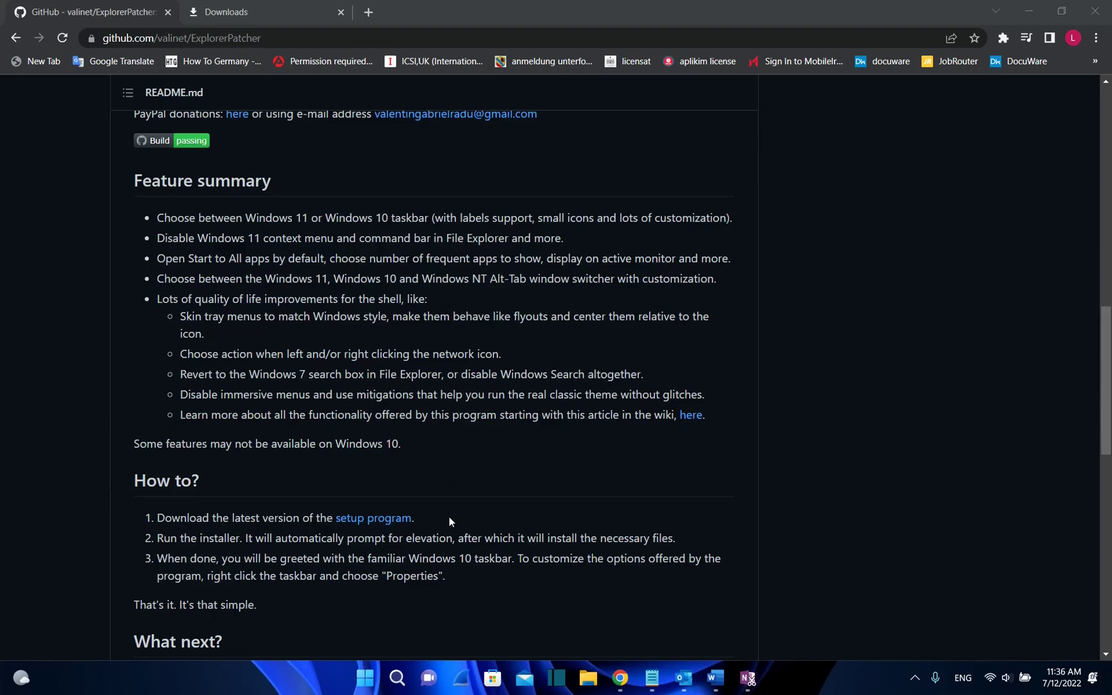
scroll(449, 522, "up", 3)
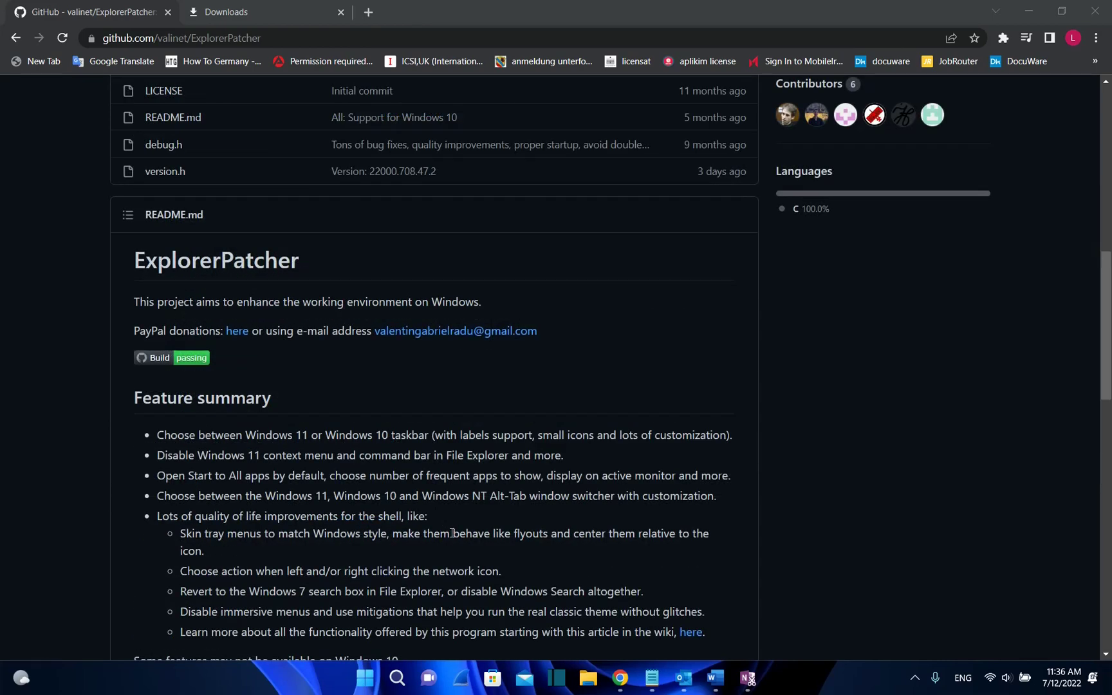
scroll(438, 521, "up", 2)
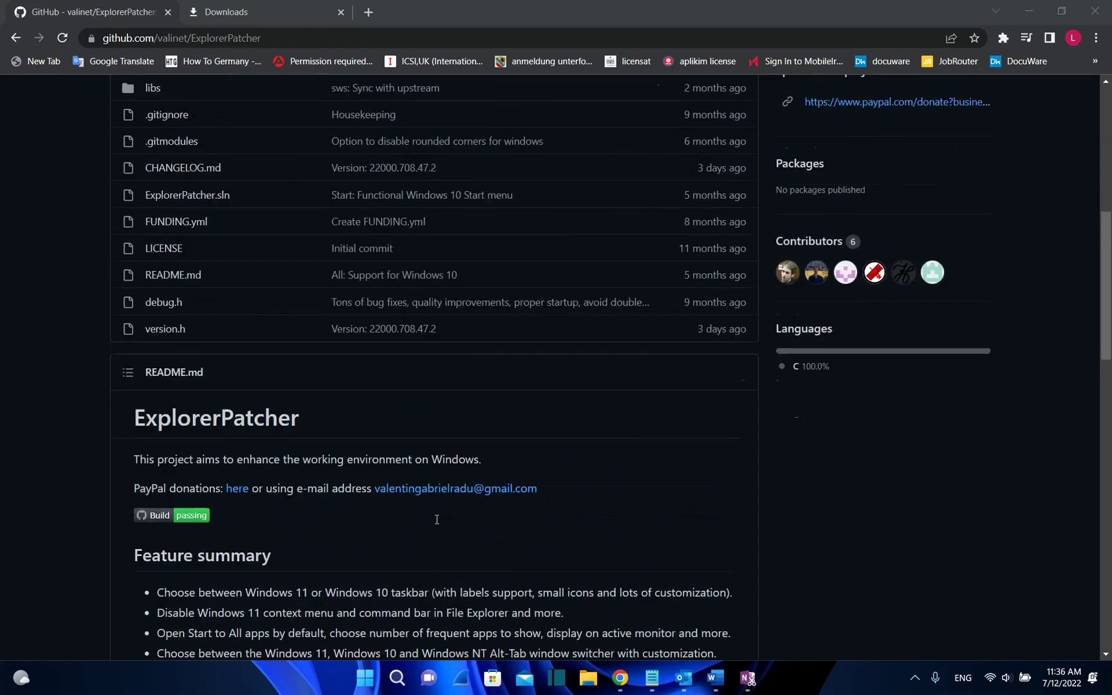
scroll(437, 520, "up", 1)
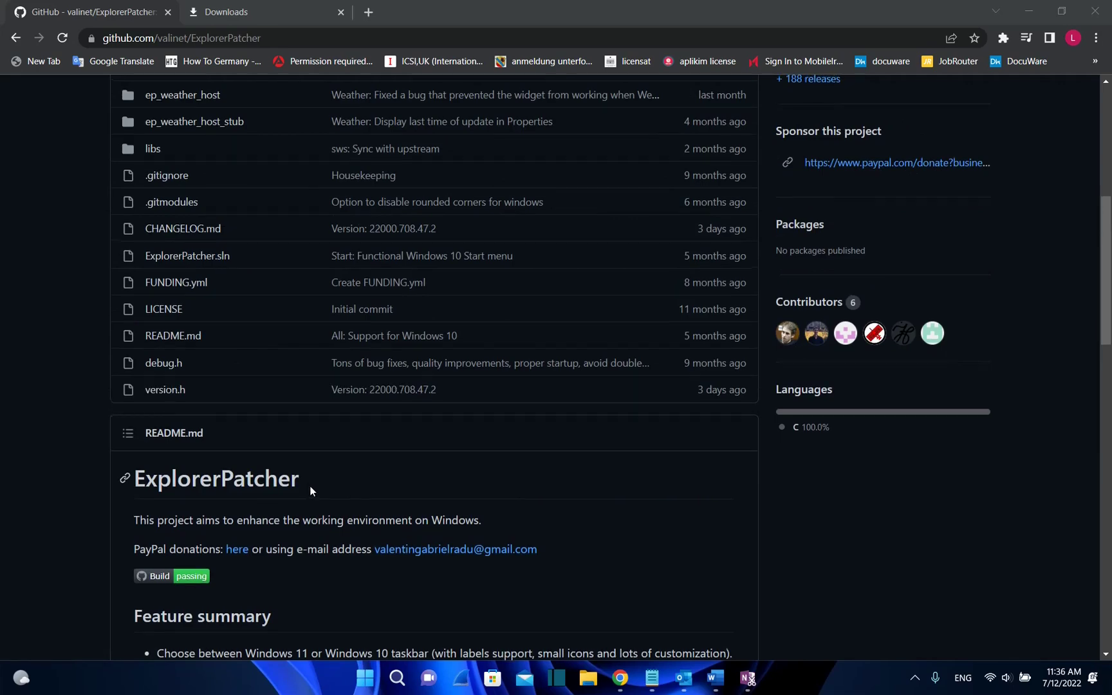
scroll(307, 478, "up", 6)
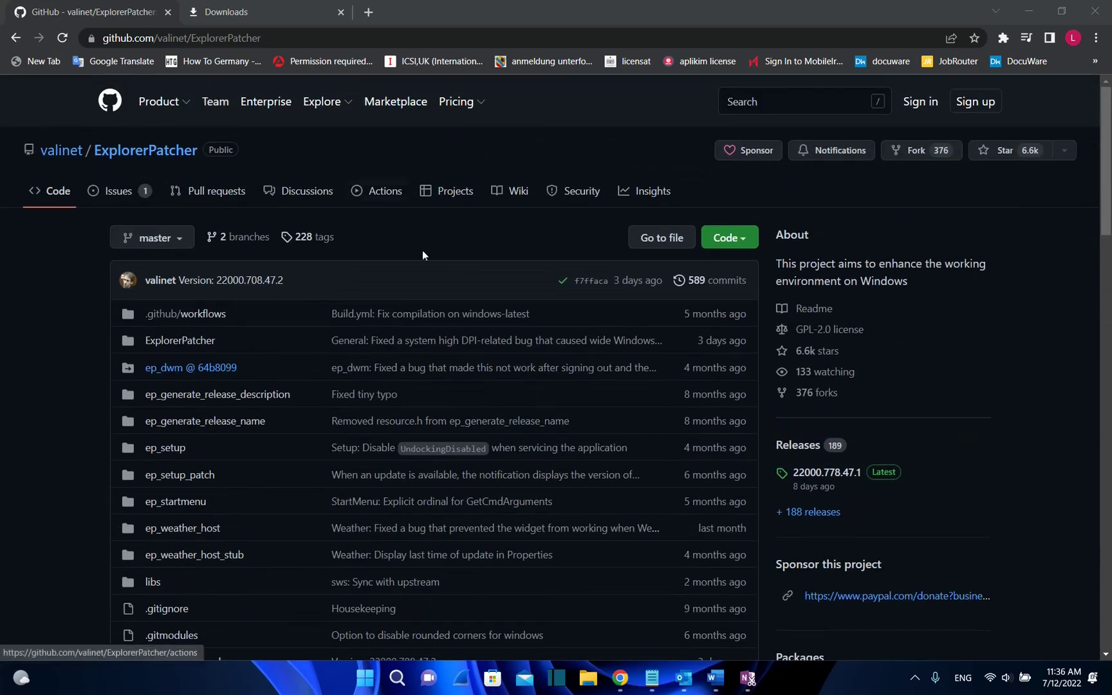
scroll(422, 249, "down", 12)
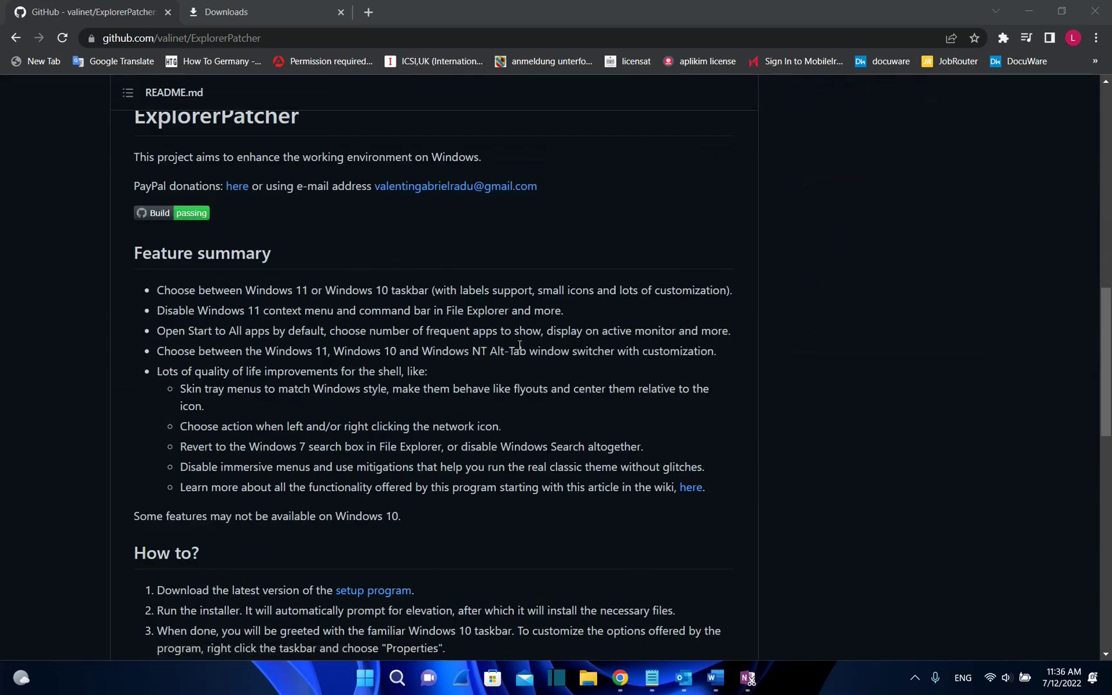
scroll(474, 348, "up", 12)
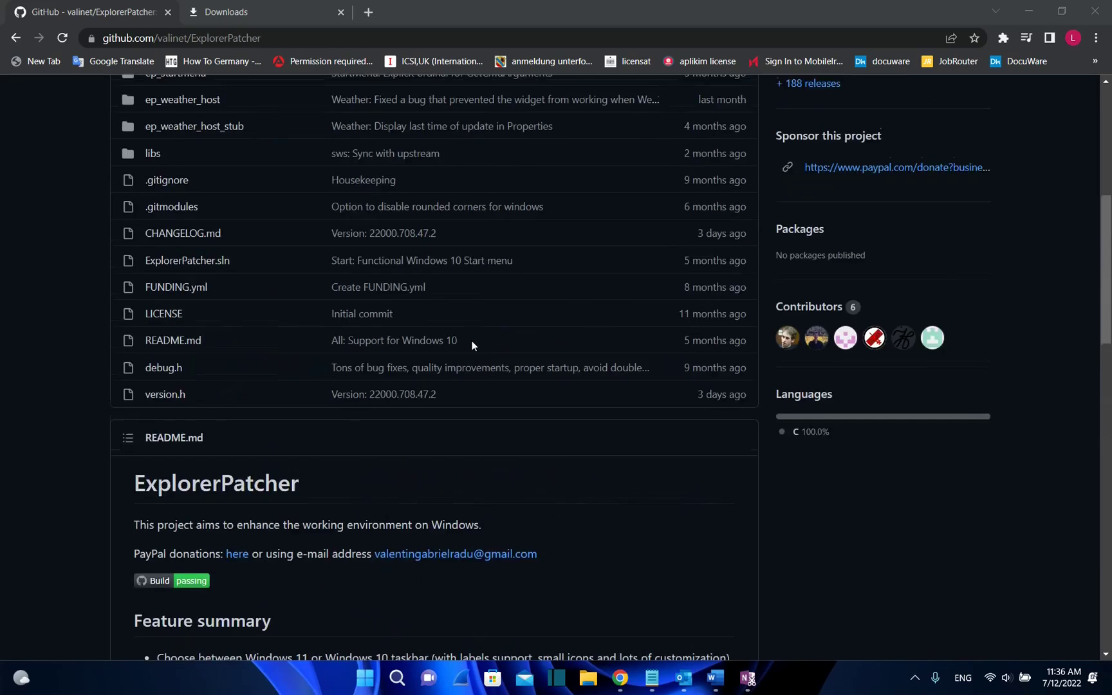
scroll(756, 345, "down", 5)
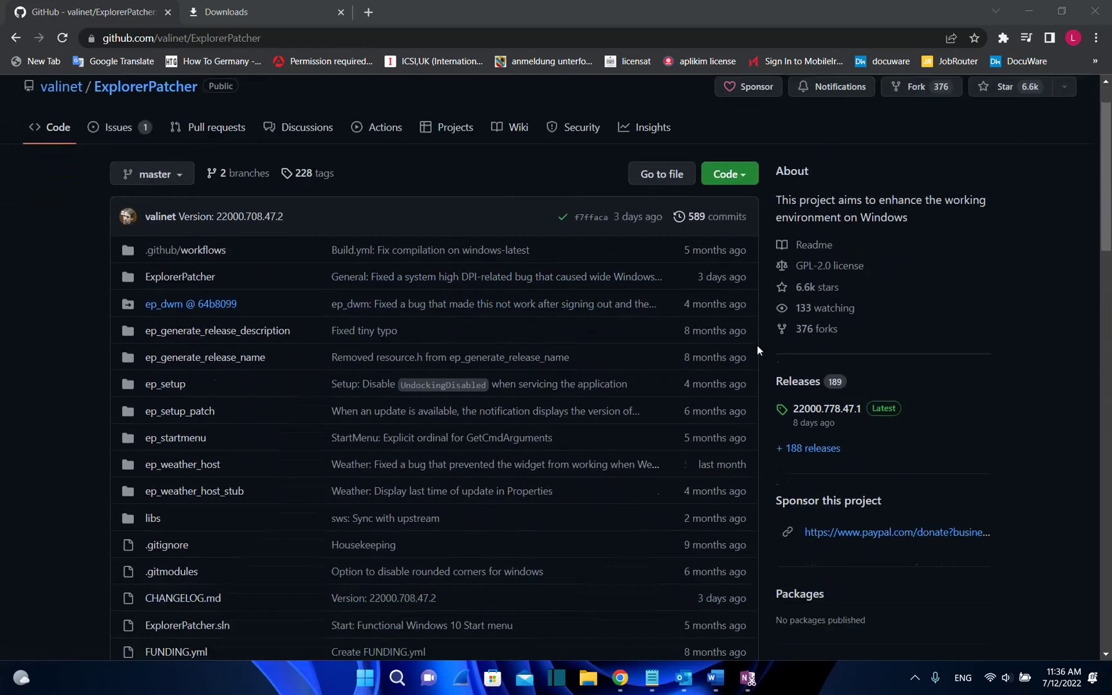
scroll(309, 517, "down", 5)
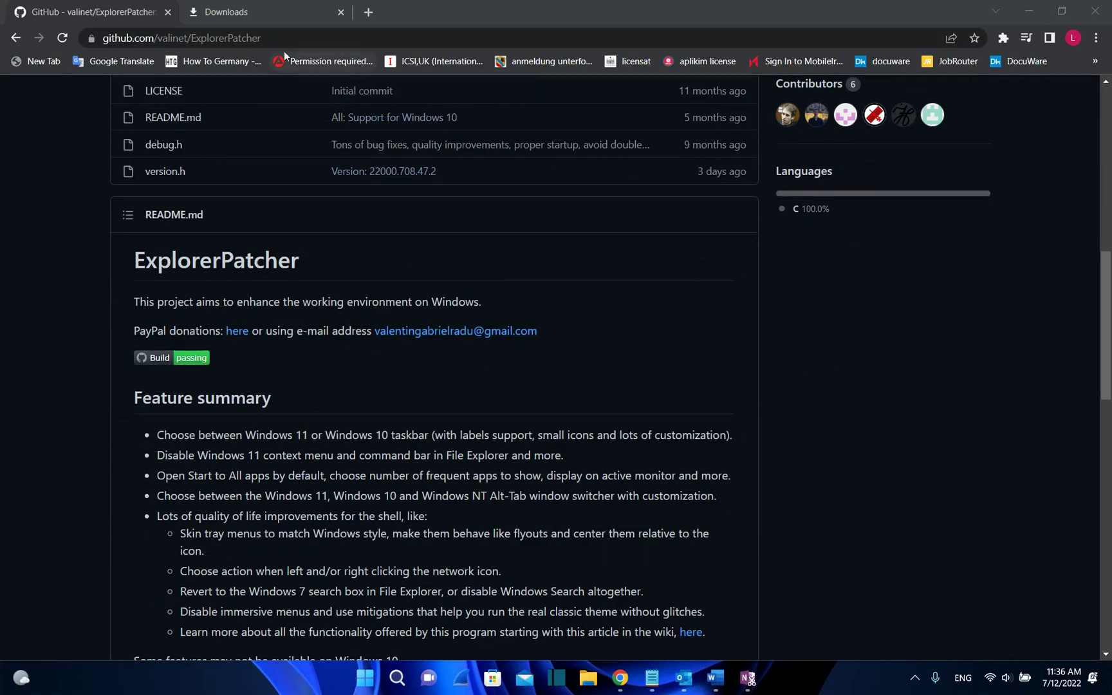
left_click(267, 38)
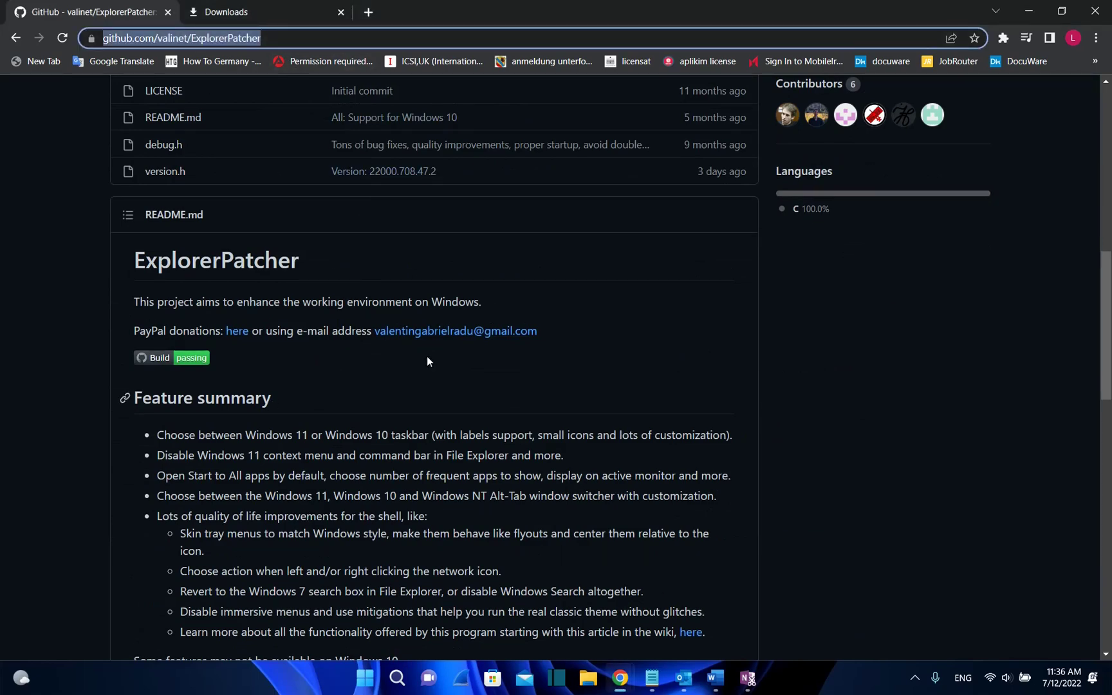
scroll(271, 336, "down", 3)
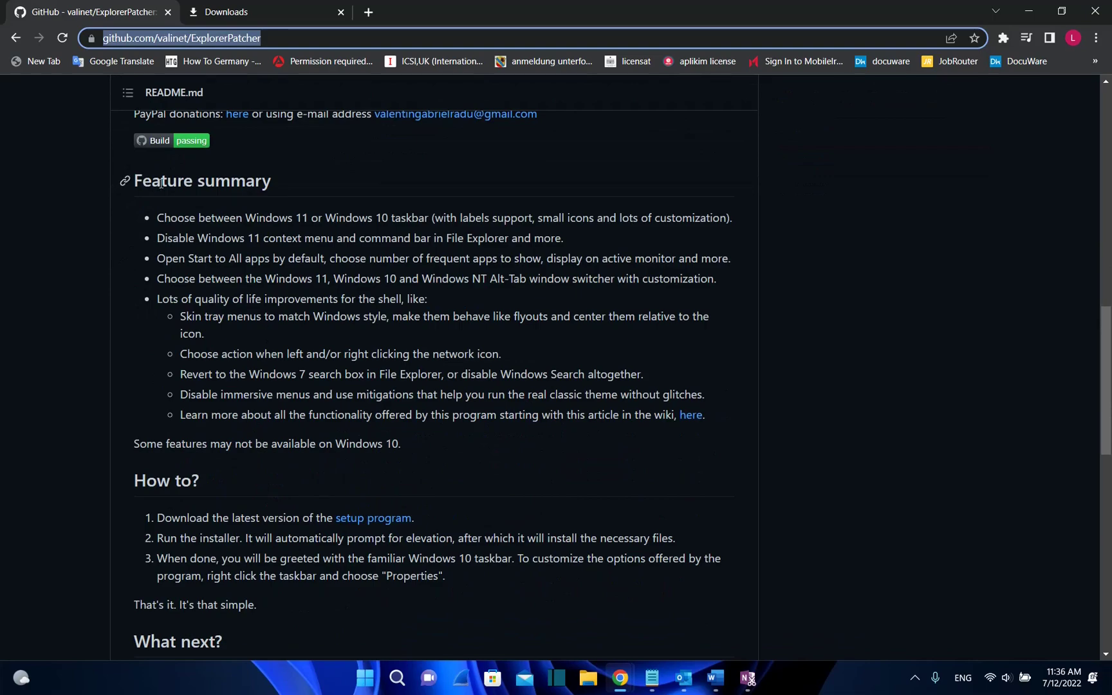
scroll(384, 273, "down", 2)
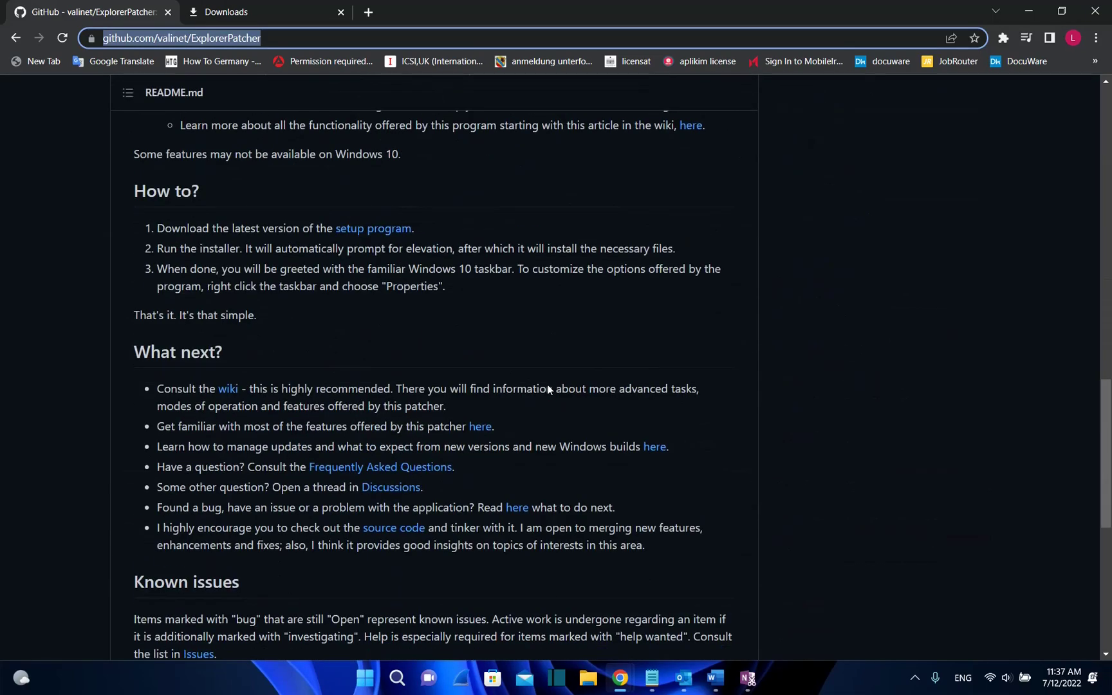
scroll(547, 384, "down", 5)
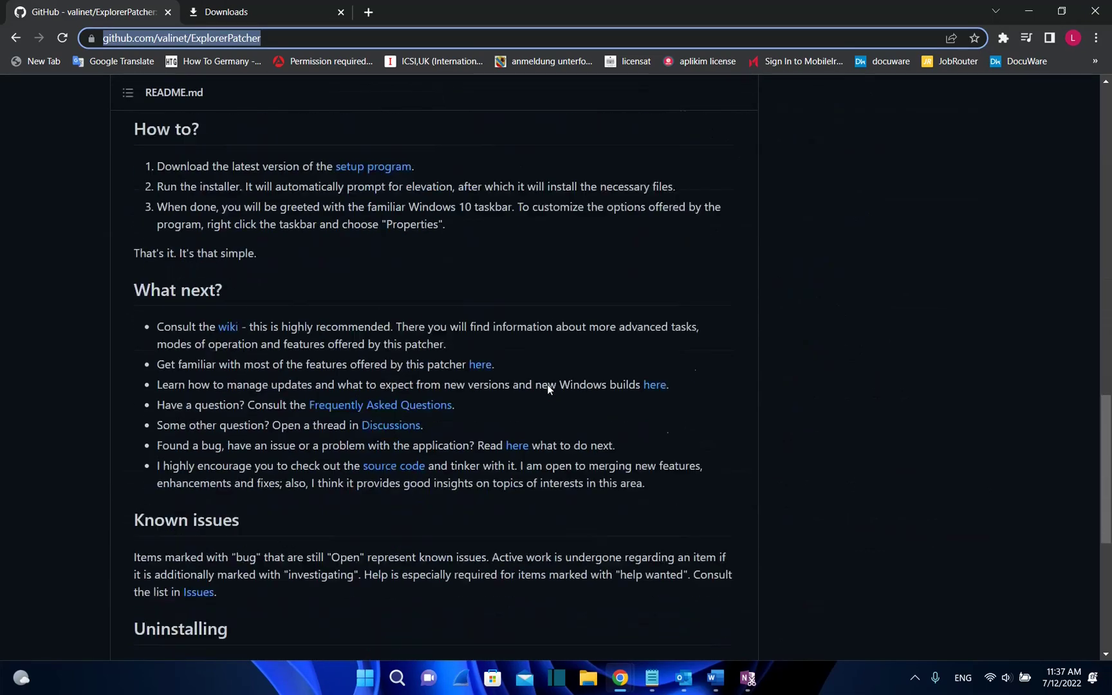
scroll(548, 390, "down", 1)
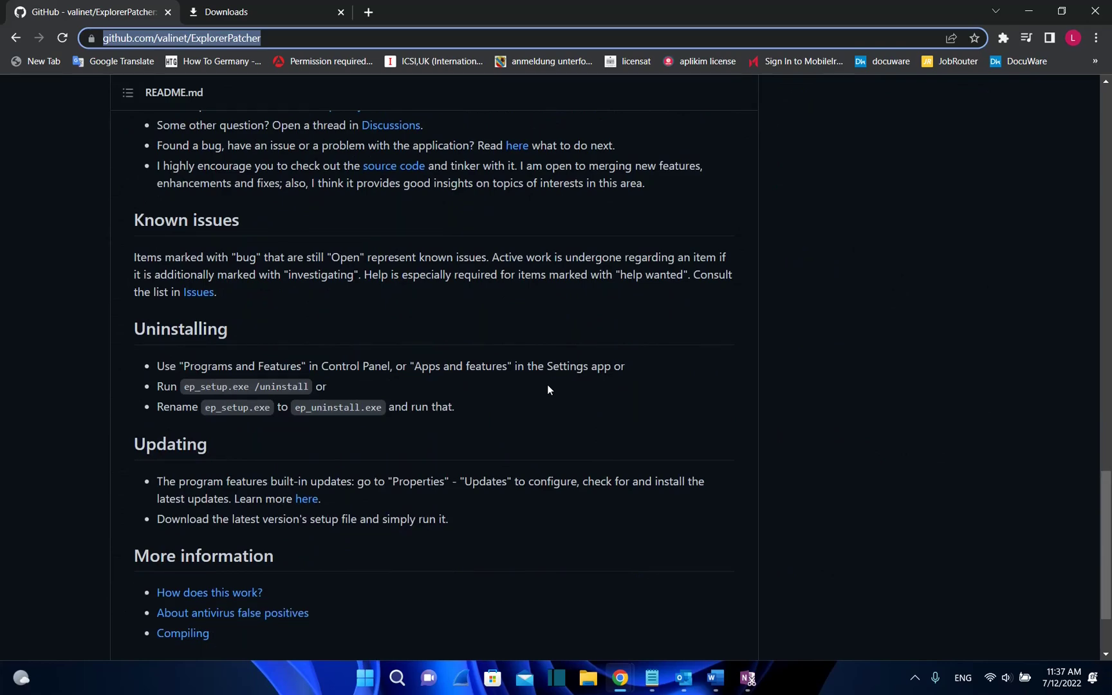
scroll(547, 389, "up", 3)
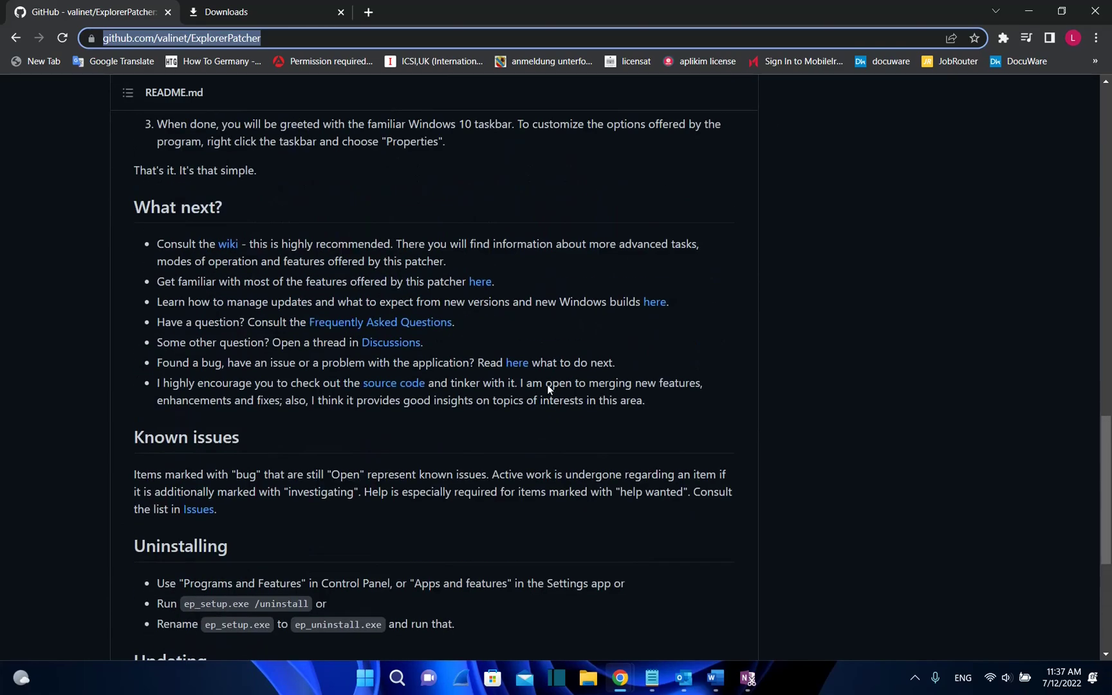
Step: Open the wiki's All features page and read down to the Taskbar style section
left_click(480, 281)
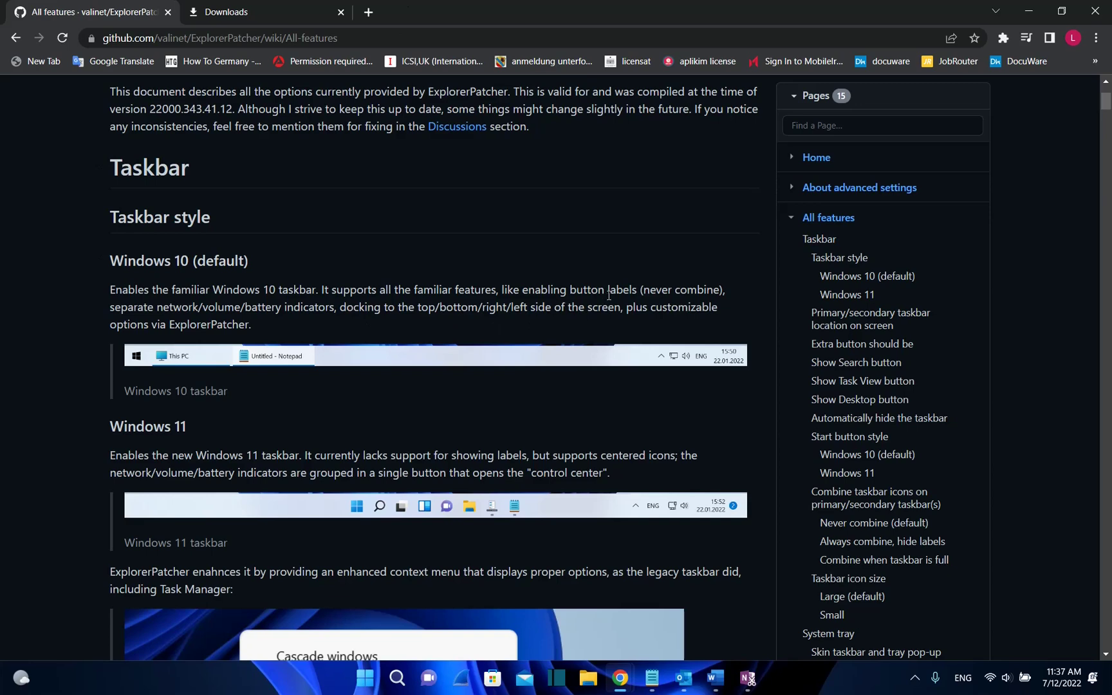
scroll(515, 310, "down", 2)
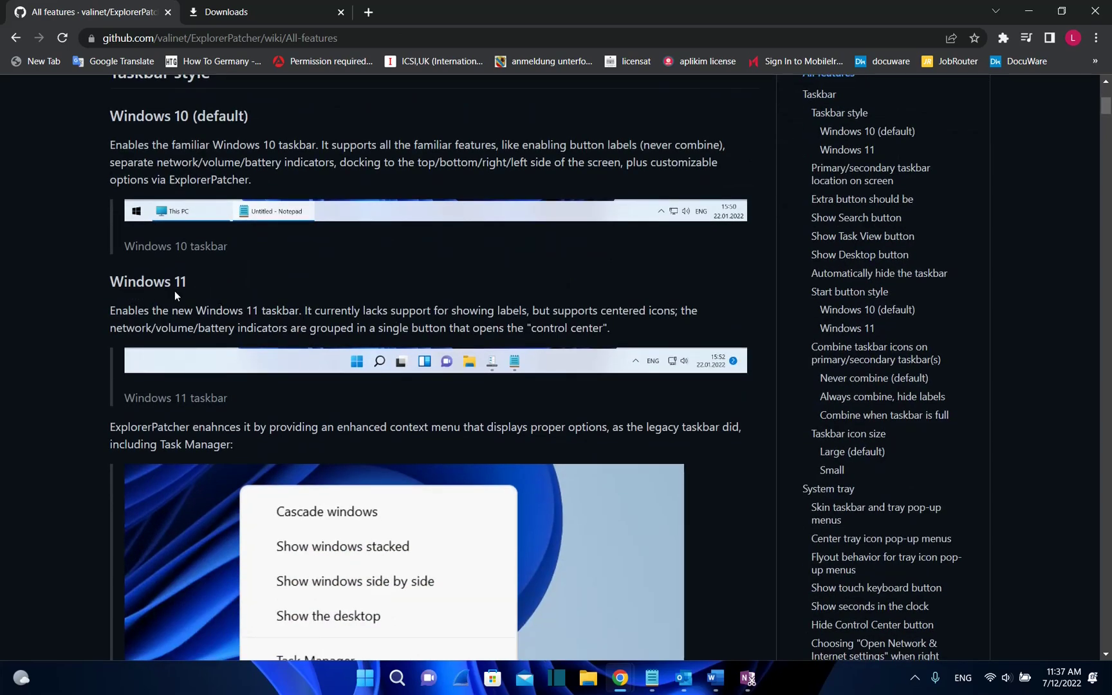
scroll(184, 304, "down", 2)
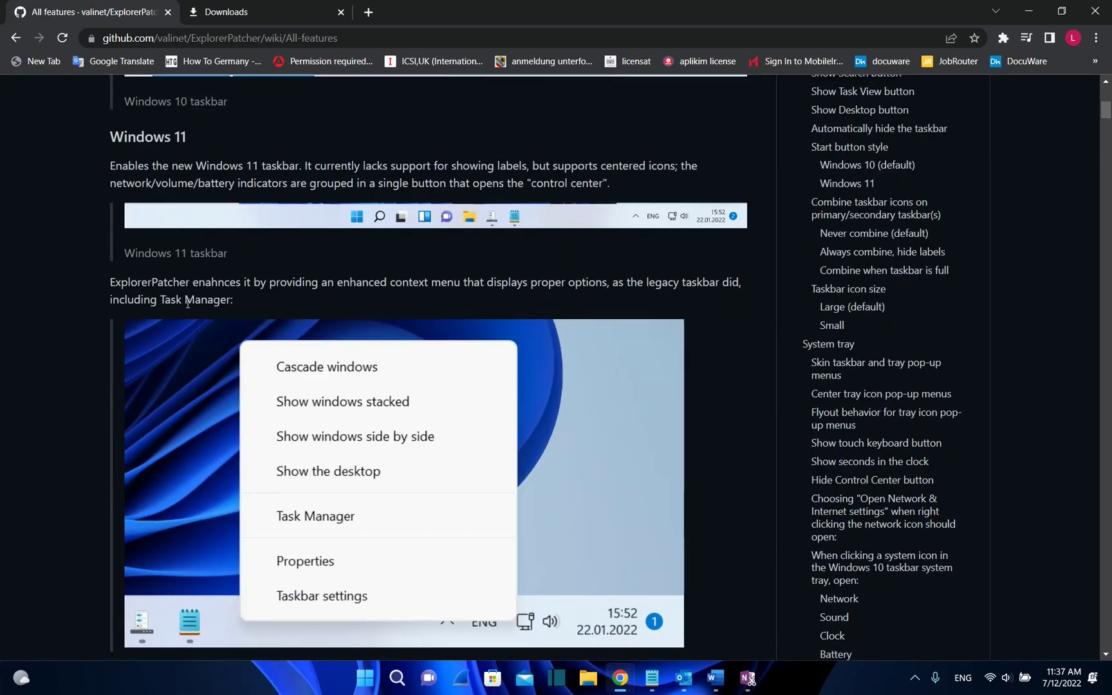
Step: Go back to the README and scroll up toward the How to? installation steps
key("alt+Left")
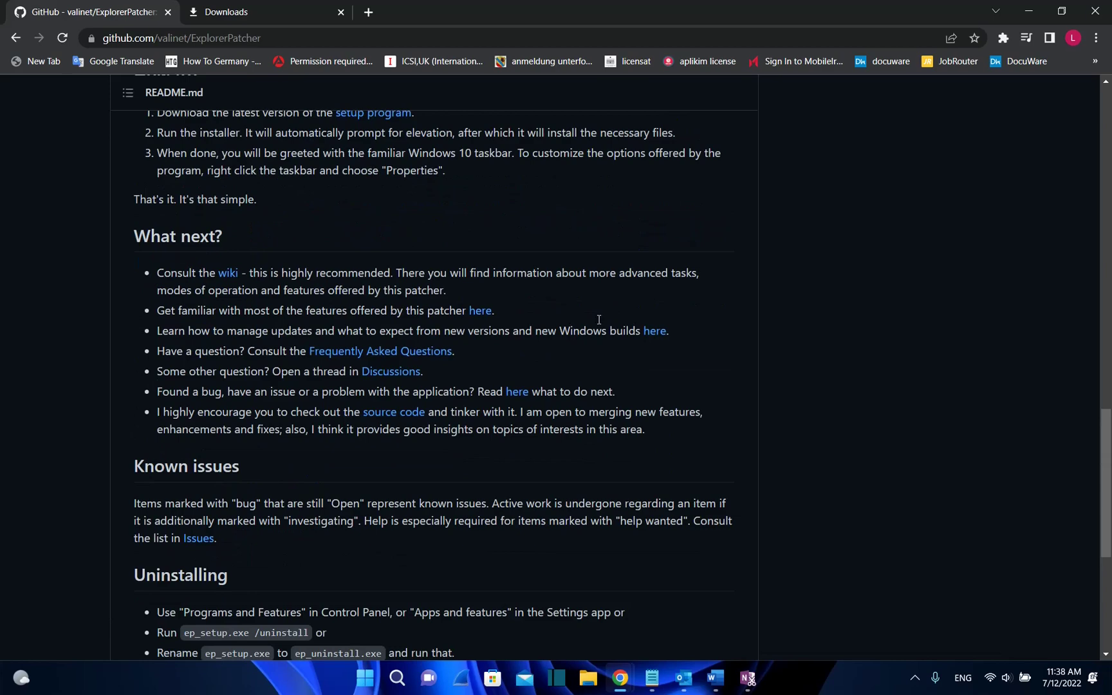
scroll(534, 294, "up", 2)
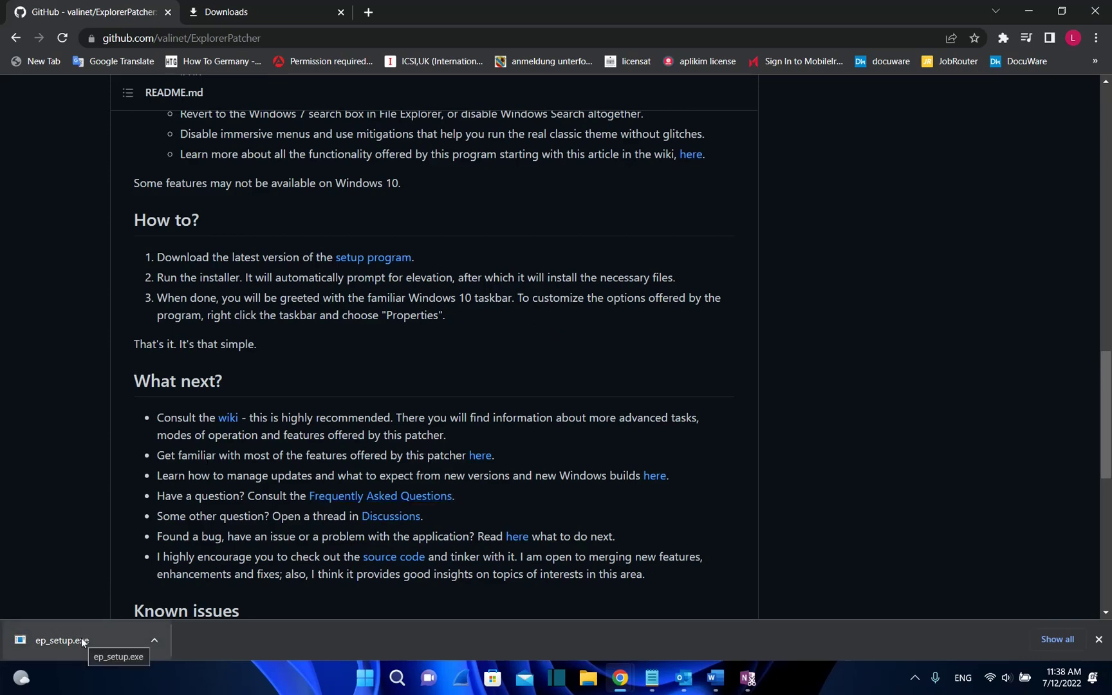
Step: In Uninstalling, highlight the ep_setup.exe /uninstall command, then the ep_uninstall.exe file name
scroll(363, 411, "down", 5)
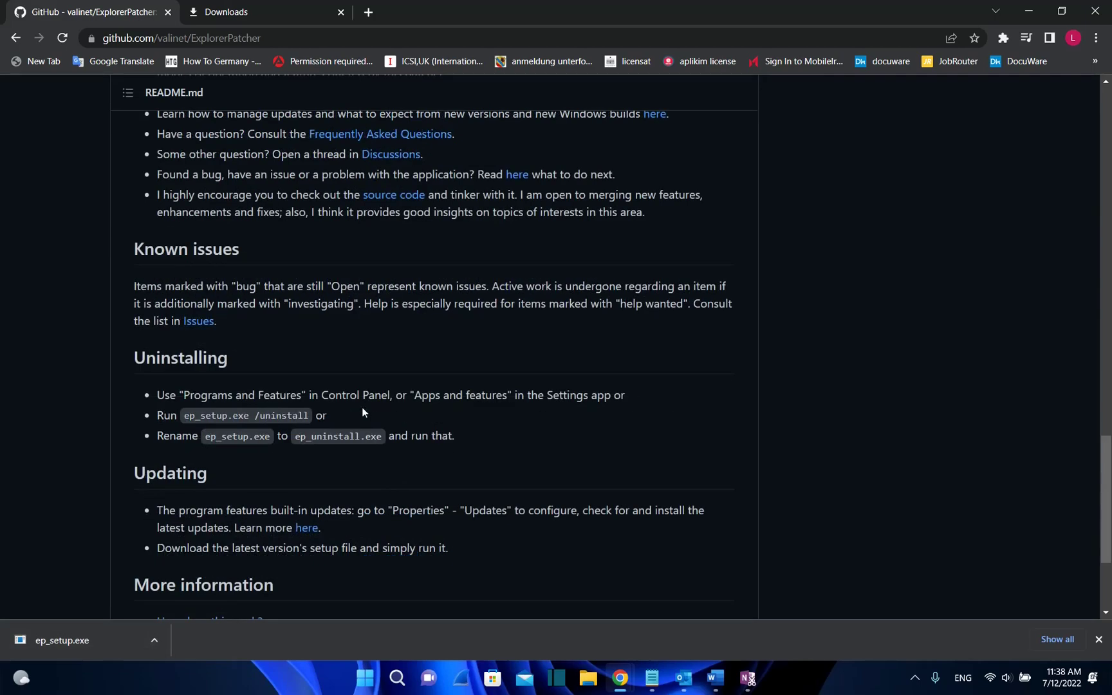
left_click_drag(307, 416, 183, 417)
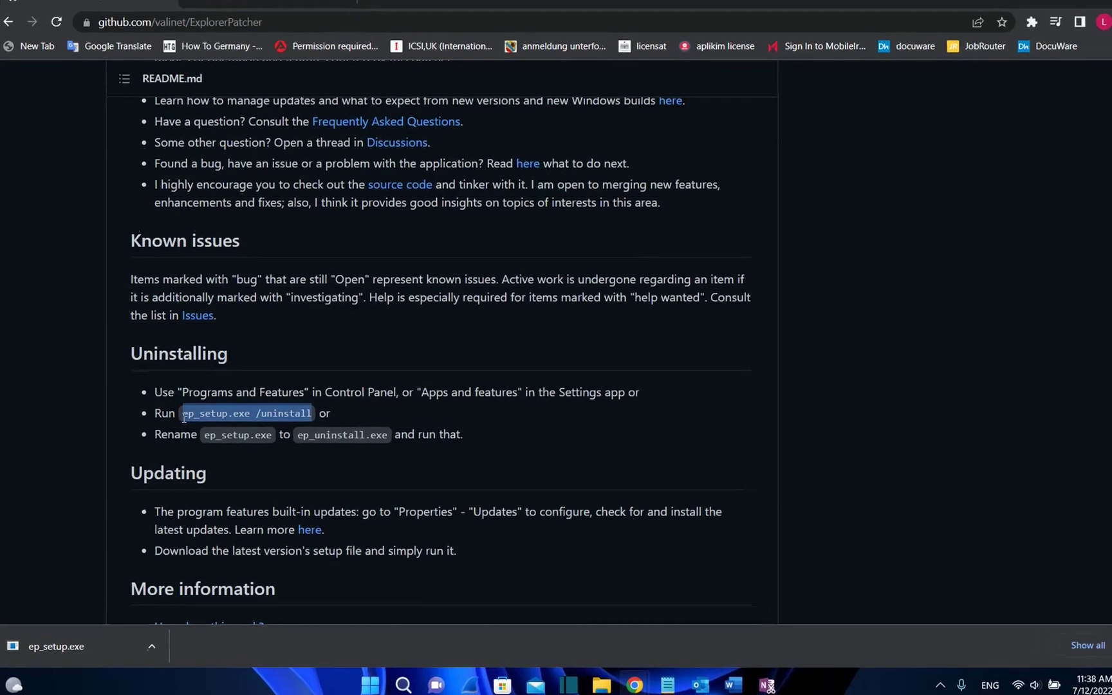
left_click(232, 437)
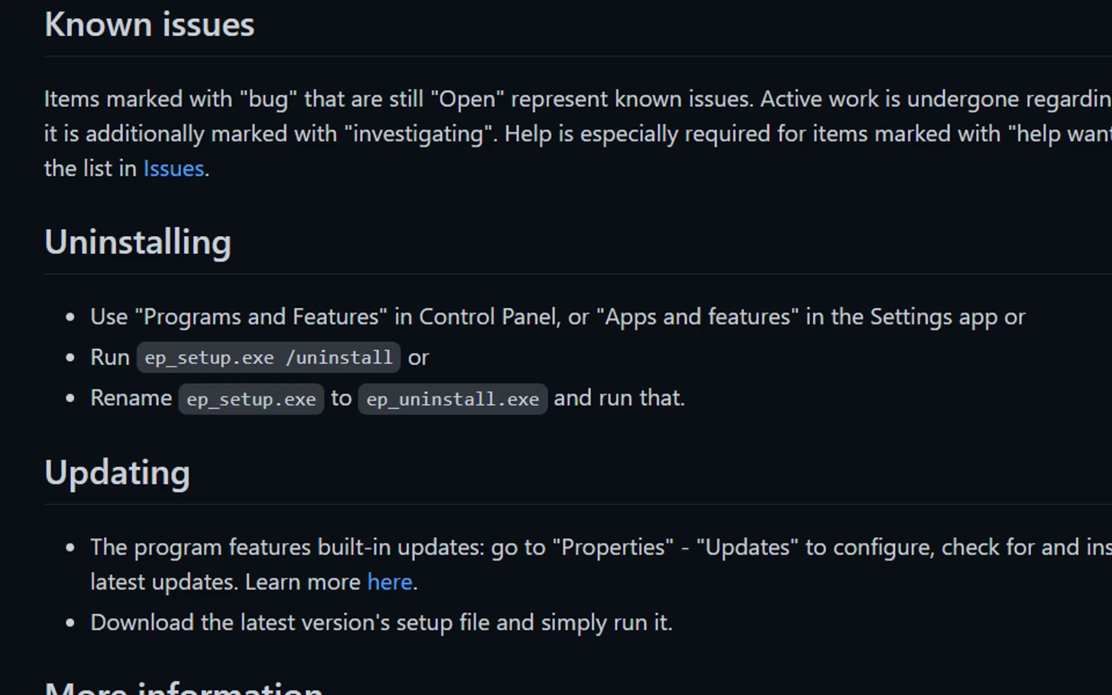
left_click_drag(378, 397, 537, 400)
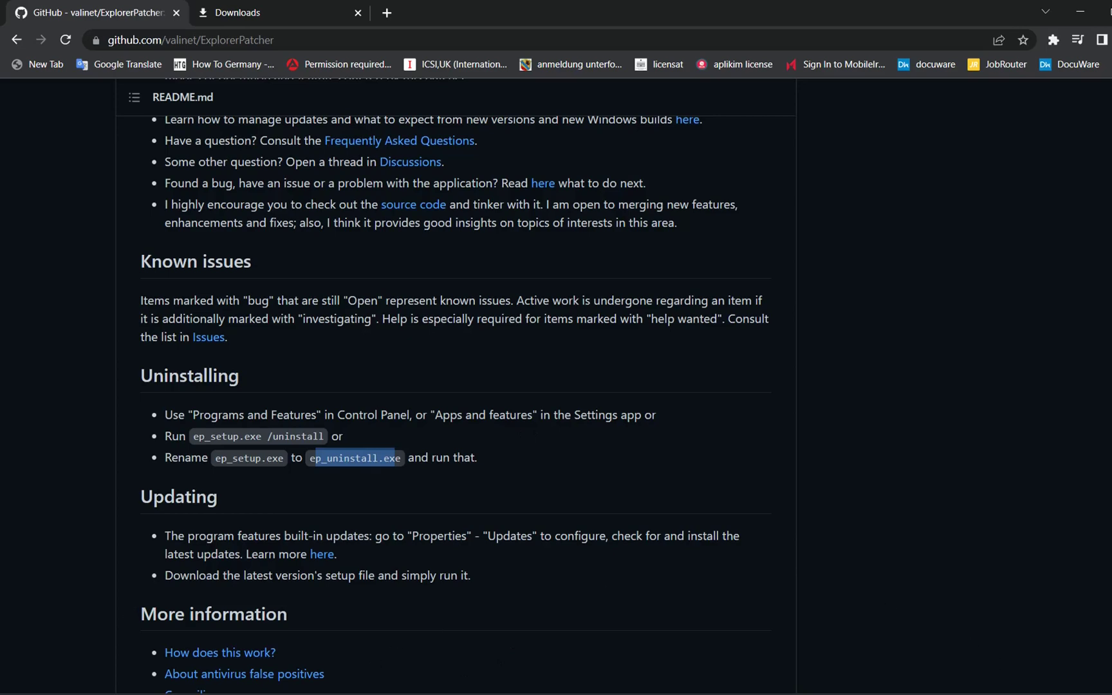
Step: Open ExplorerPatcher Properties from the taskbar's context menu and expand the Taskbar style list
right_click(796, 687)
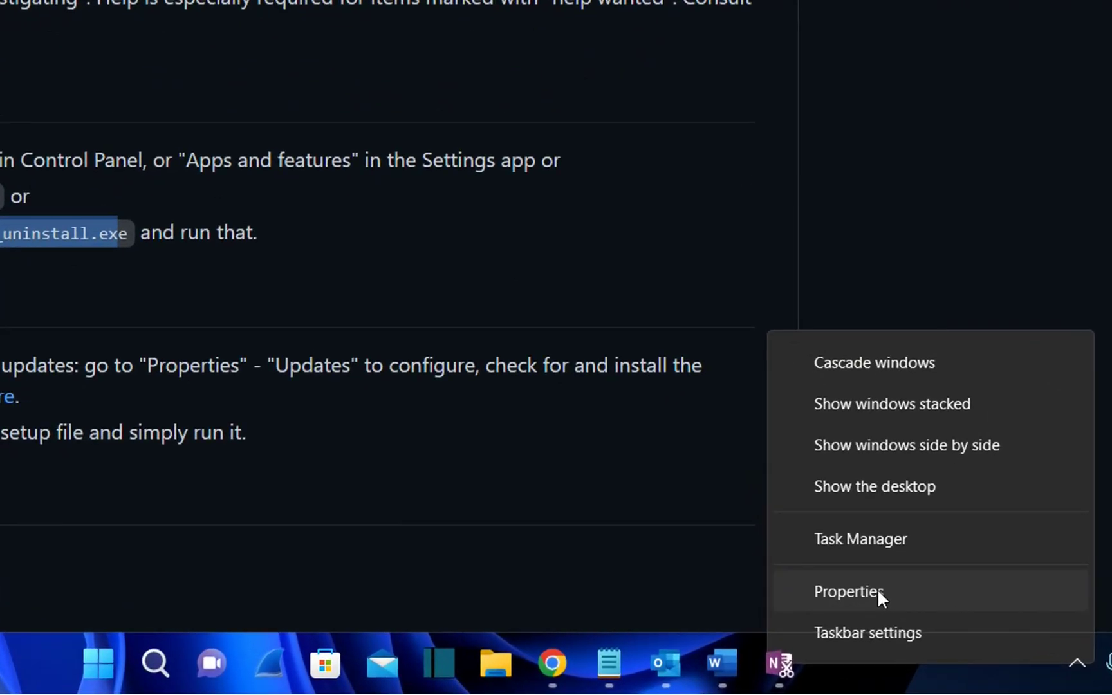
left_click(878, 588)
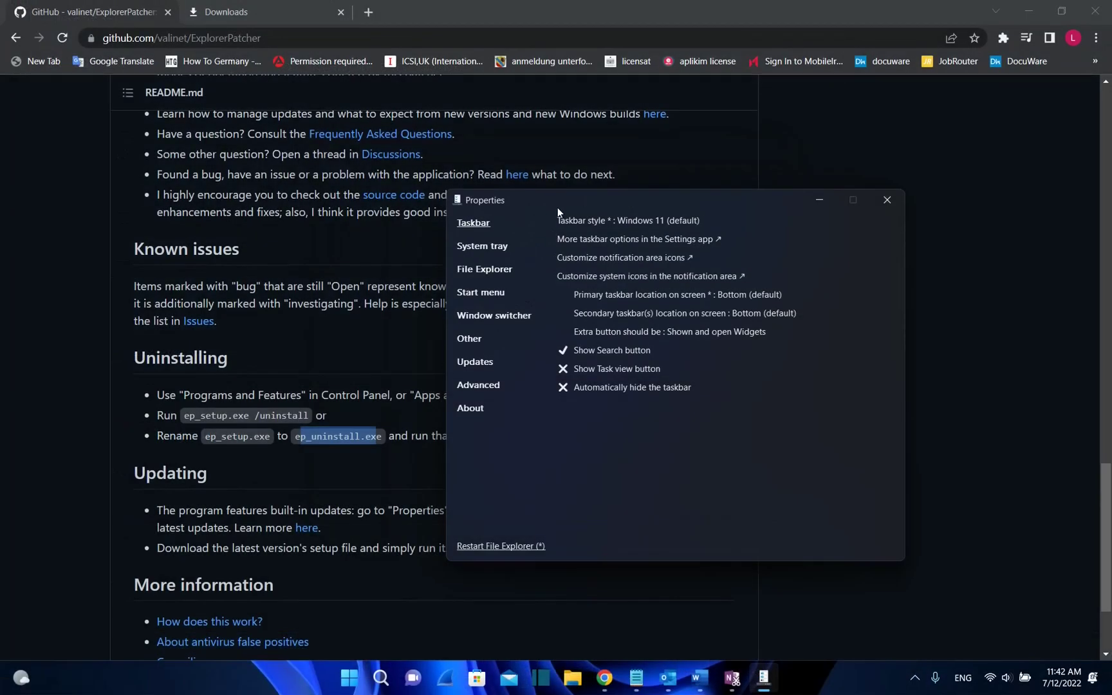
left_click_drag(550, 204, 506, 213)
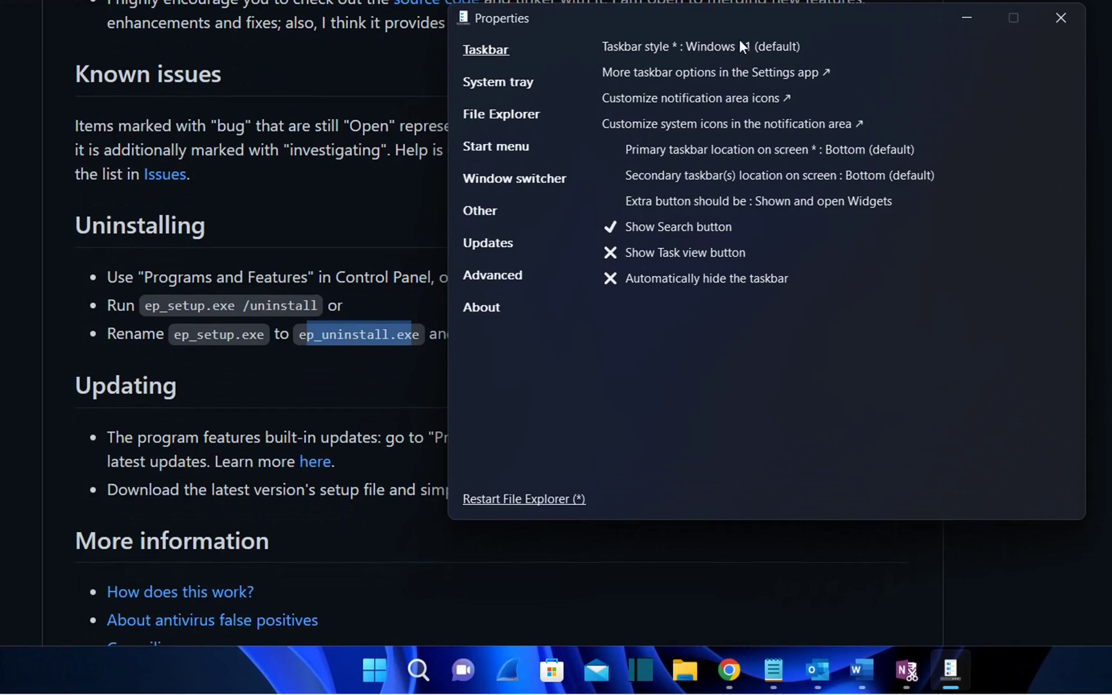
left_click(741, 46)
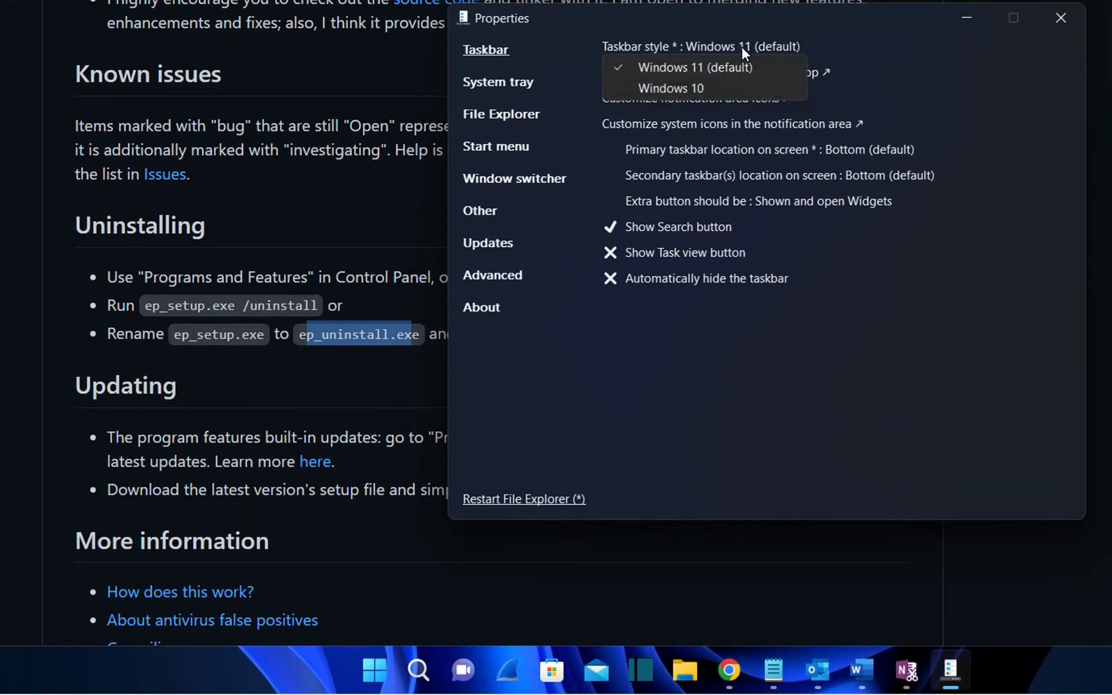
Step: Choose Windows 10 as the taskbar style
left_click(660, 91)
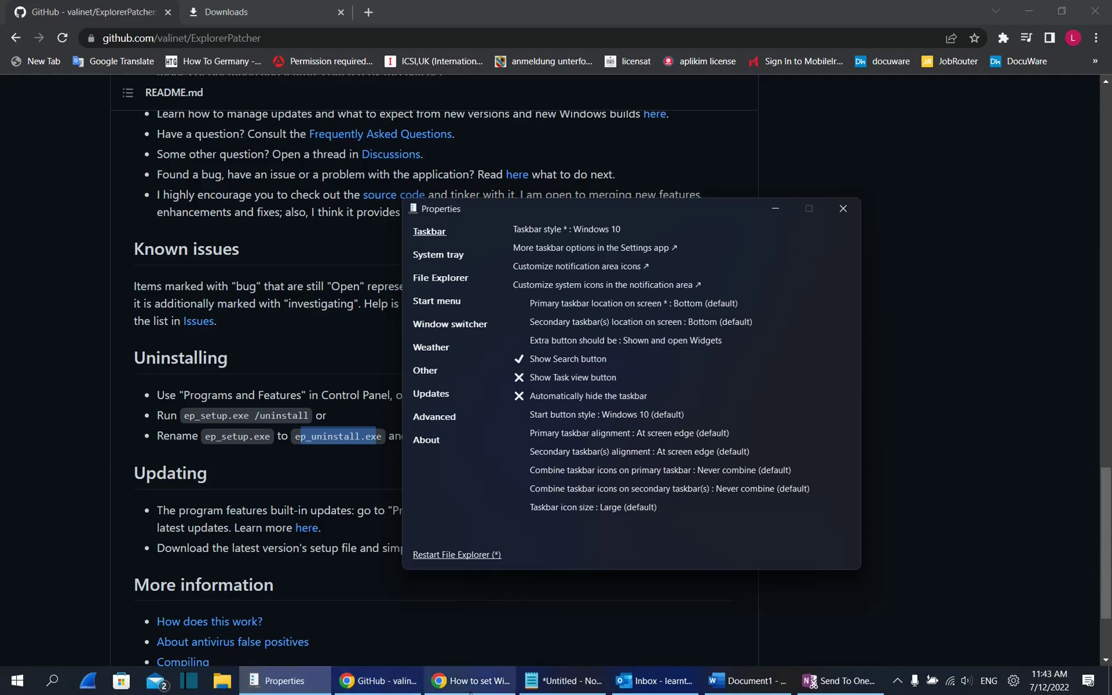
mouse_move(380, 691)
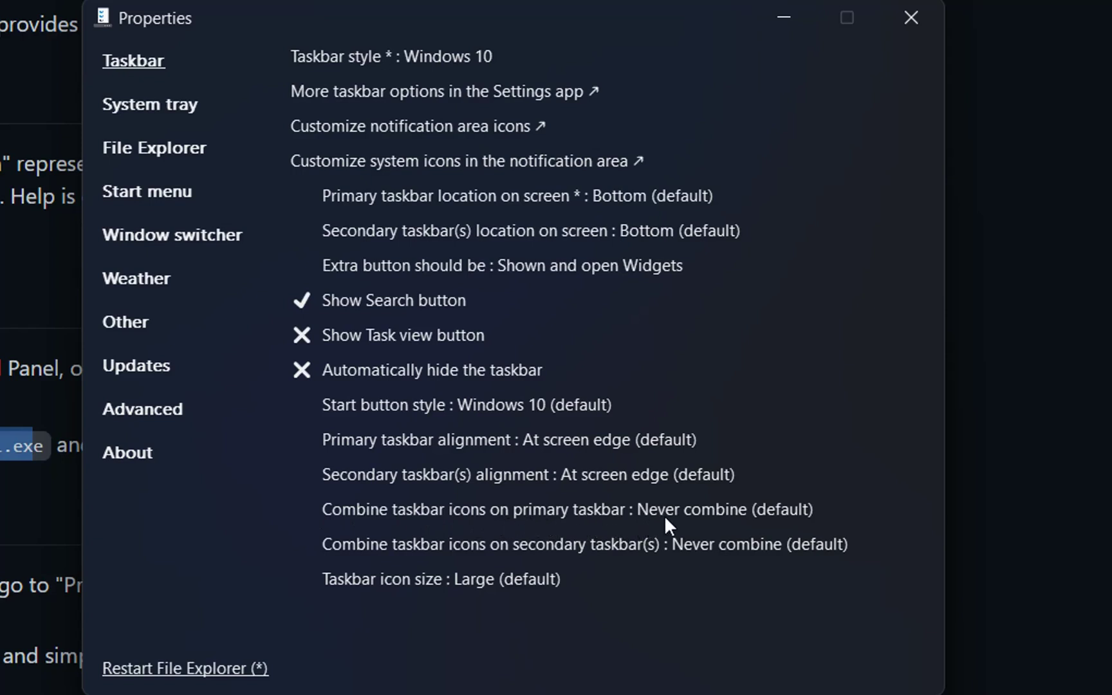
left_click(697, 511)
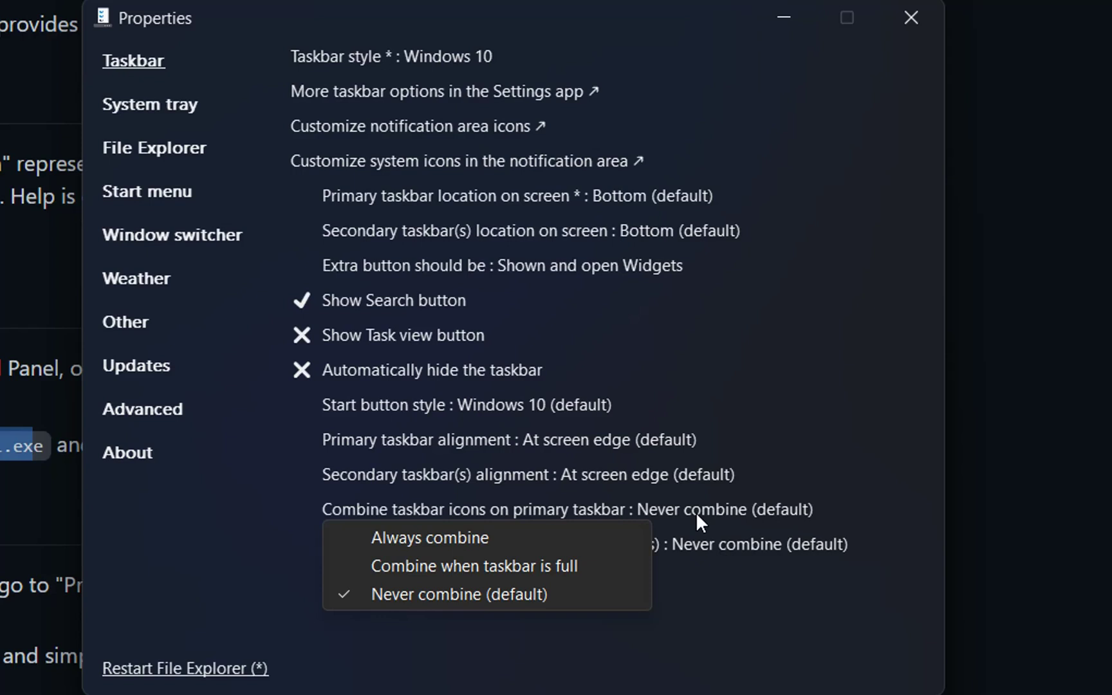
left_click(425, 537)
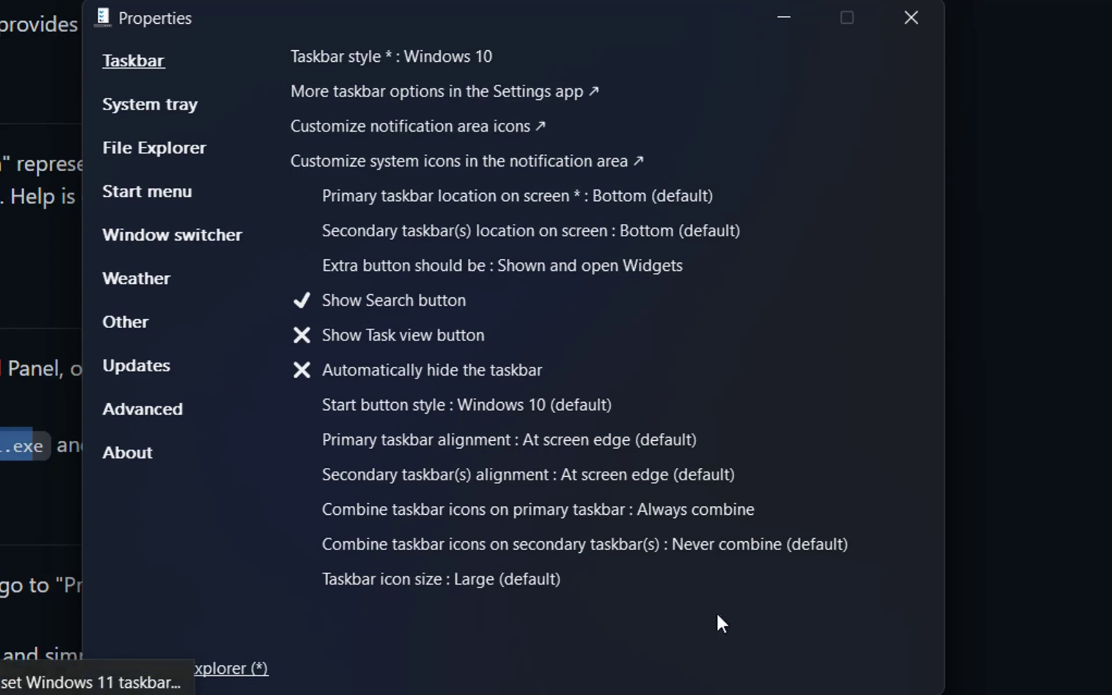
left_click(721, 514)
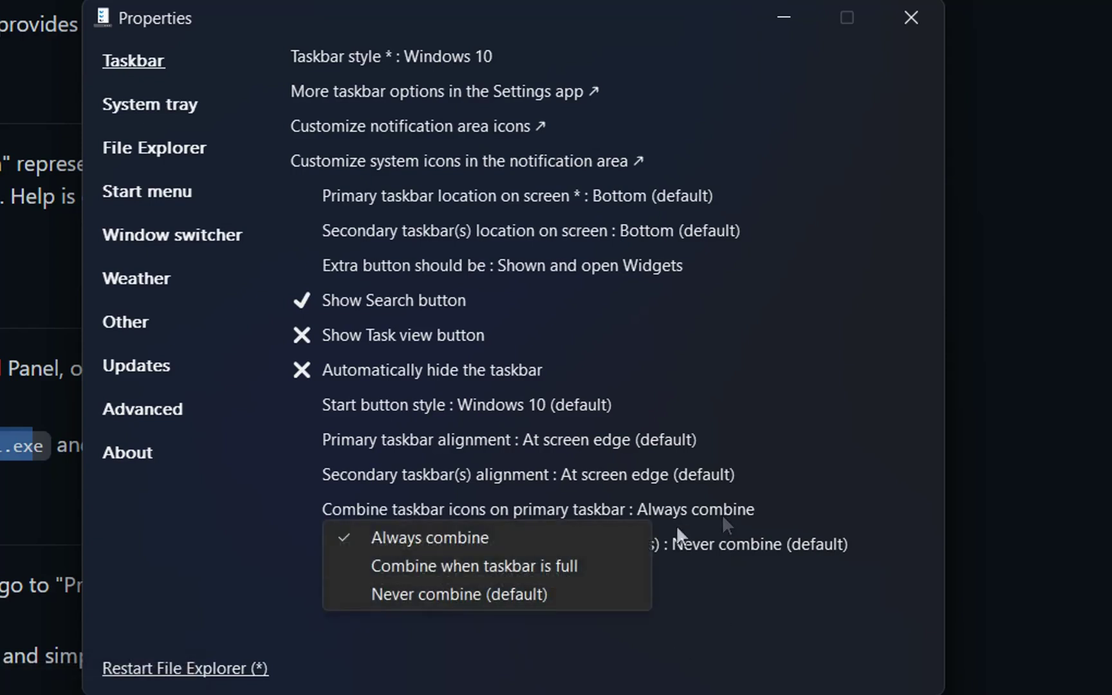
left_click(419, 596)
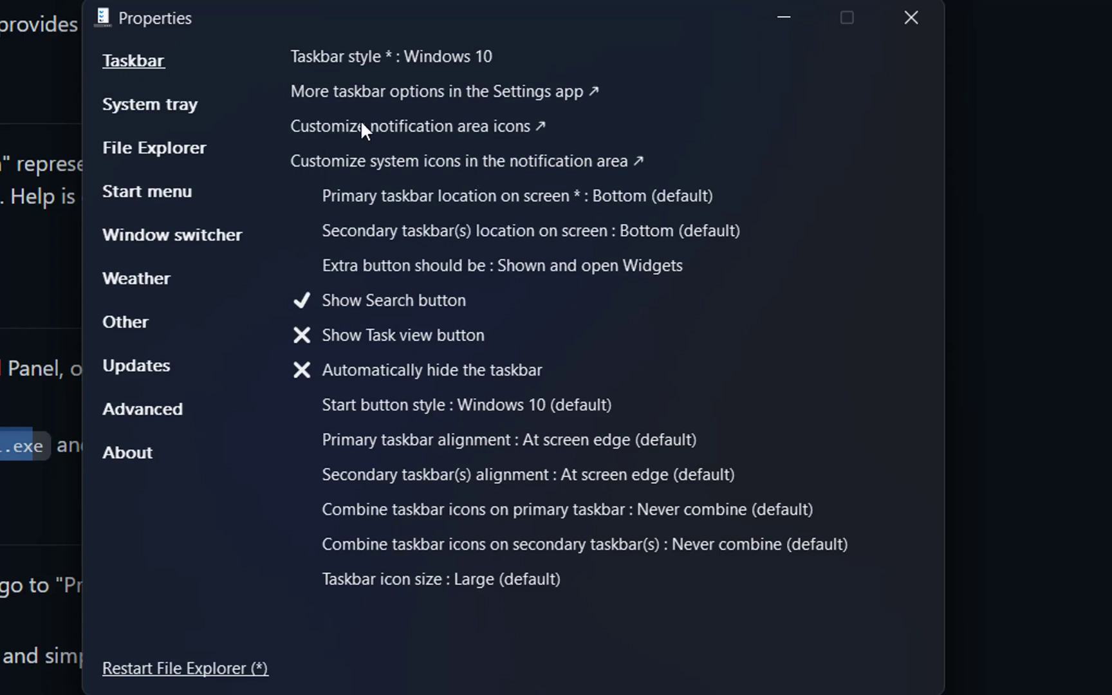
Step: Set taskbar icon size to Small, then glance at System tray and File Explorer settings
left_click(518, 581)
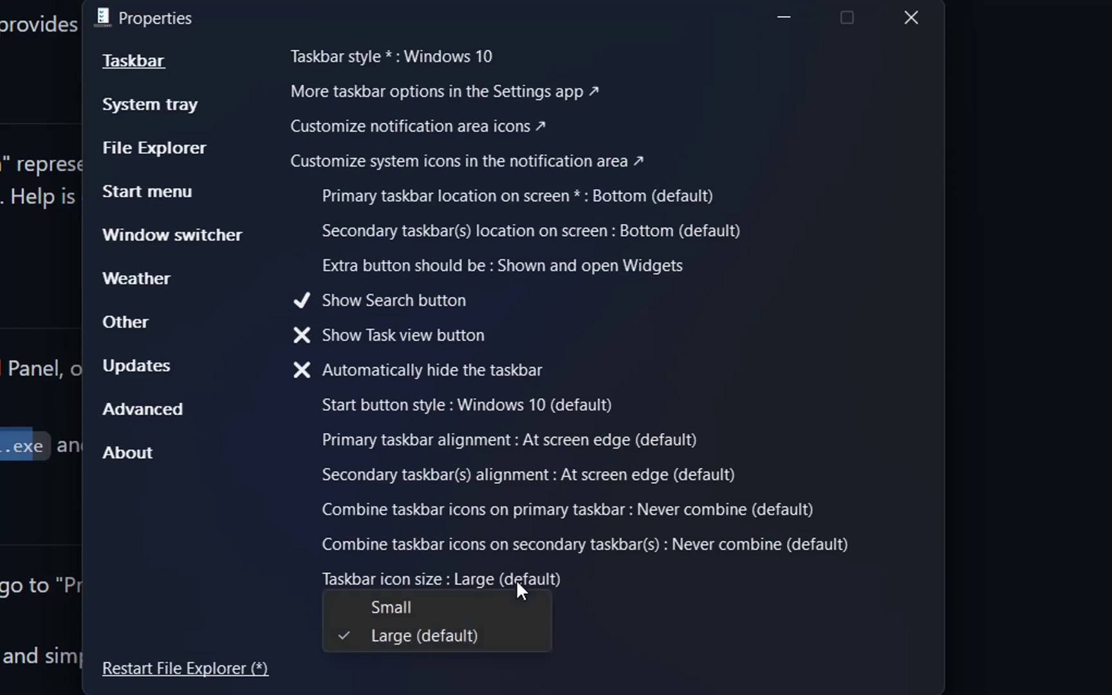
left_click(408, 608)
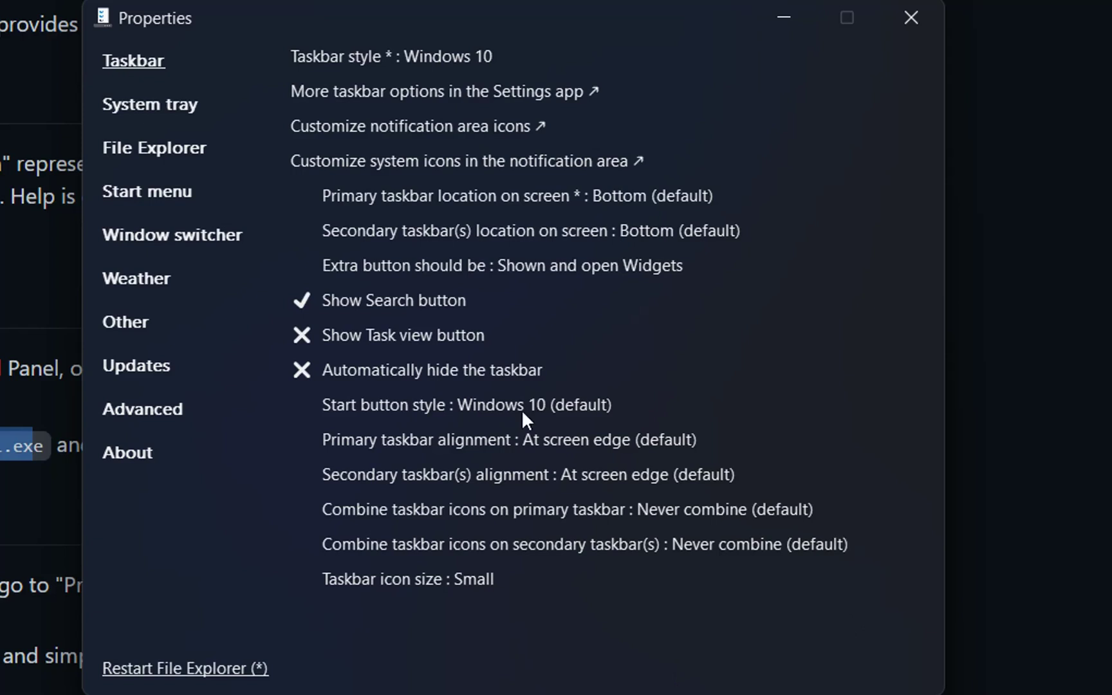
left_click(157, 106)
left_click(156, 161)
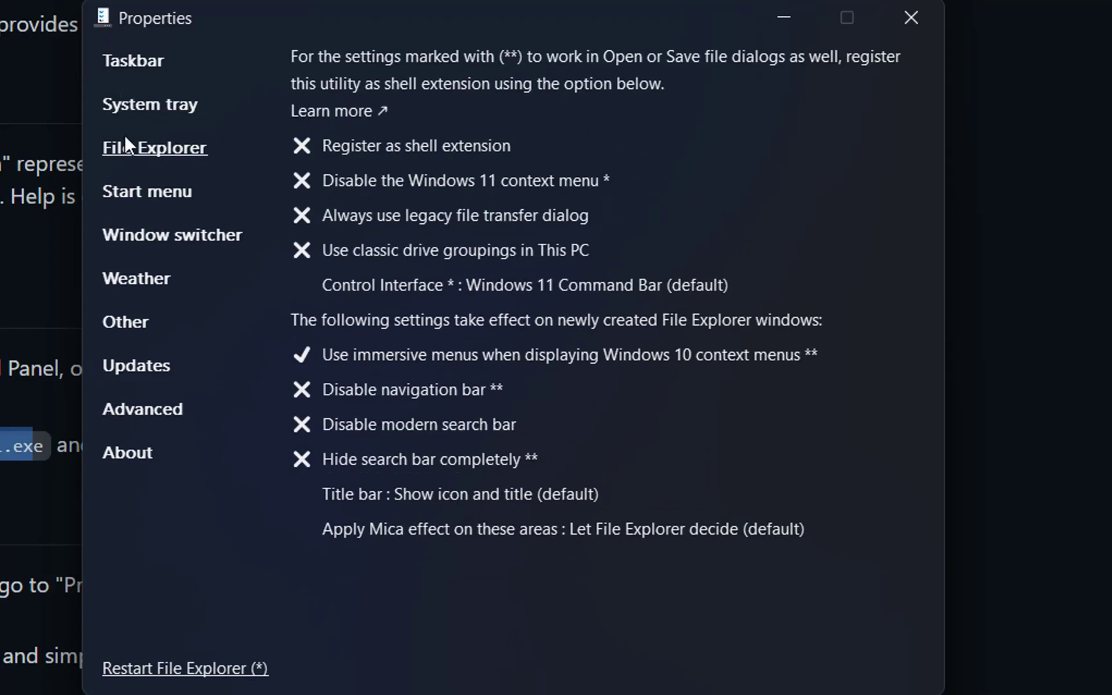
left_click(133, 60)
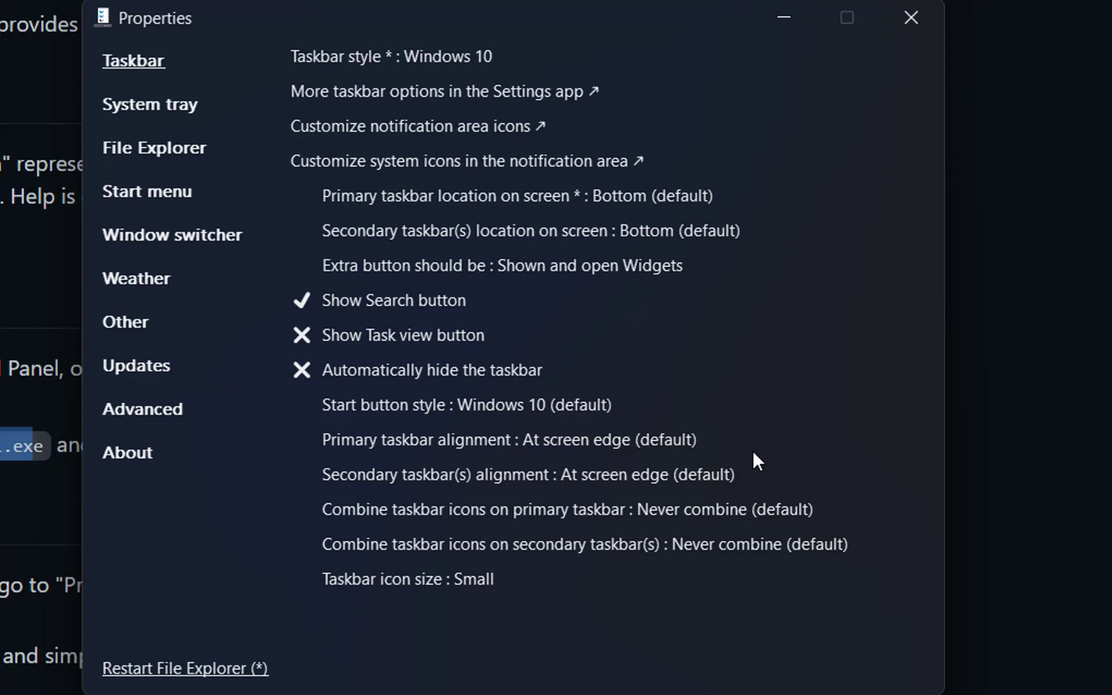
Step: Change the taskbar style back to Windows 11 (default)
left_click(506, 54)
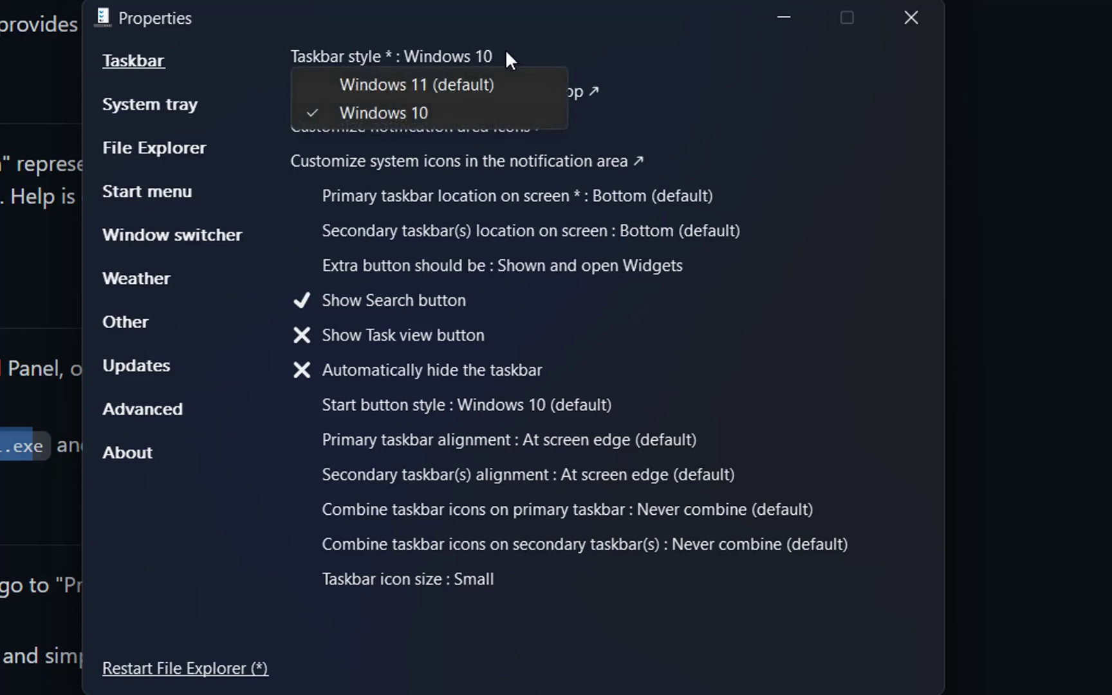
left_click(394, 86)
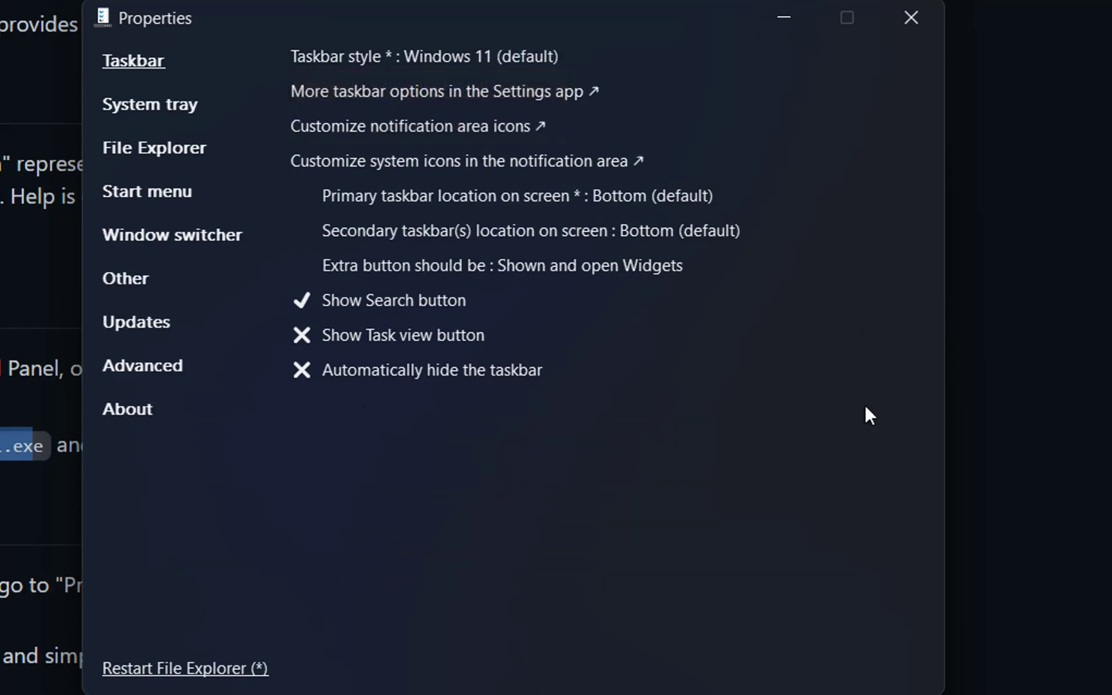
left_click(146, 676)
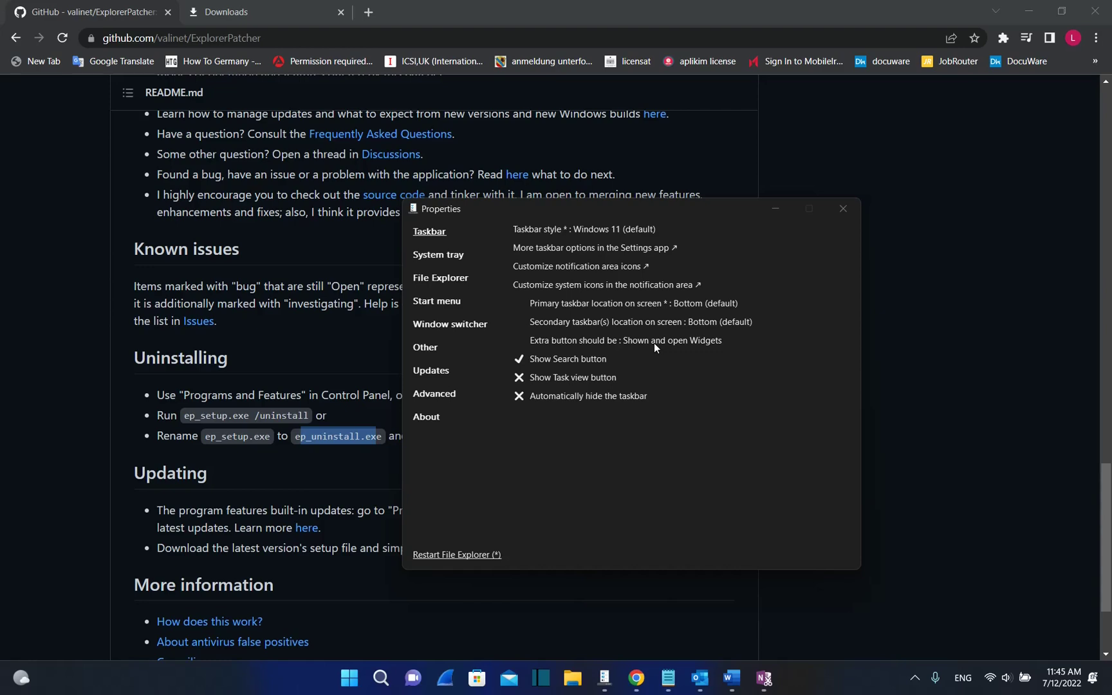
Step: Scroll the GitHub README up and drag the Properties window higher over it
scroll(268, 351, "up", 15)
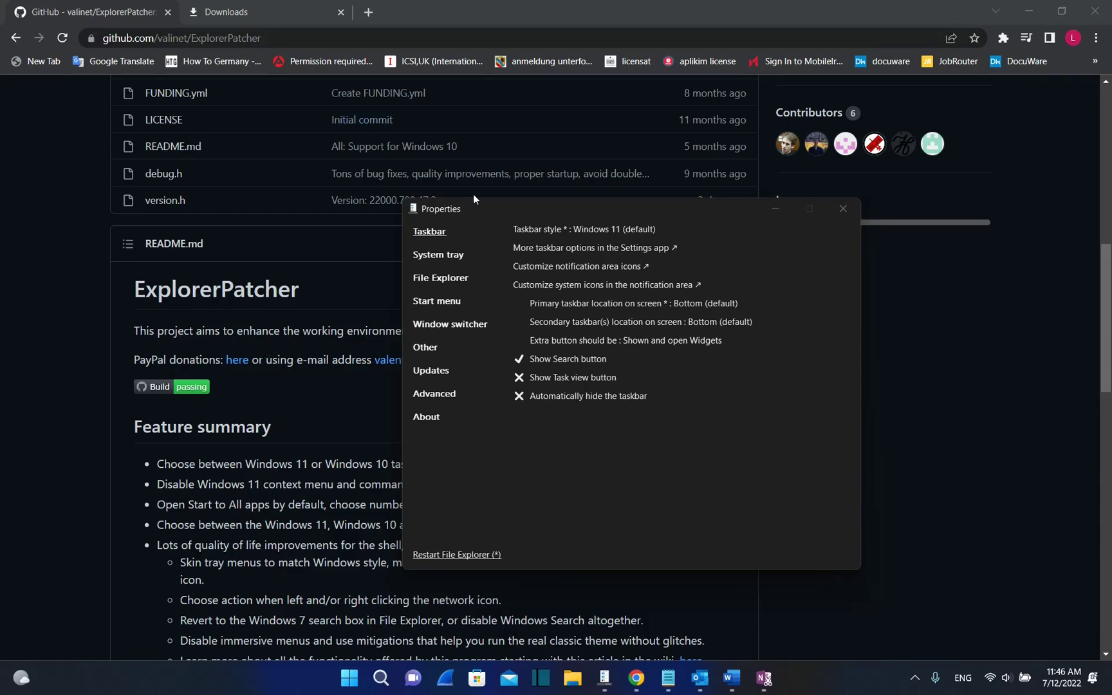
left_click_drag(481, 201, 488, 130)
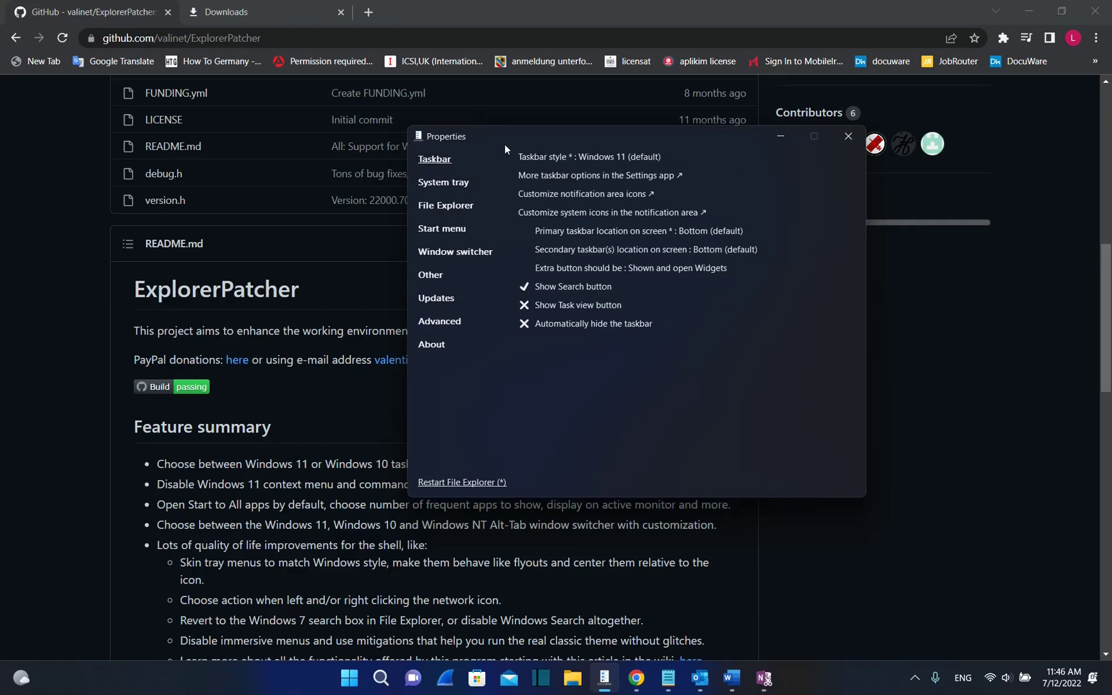